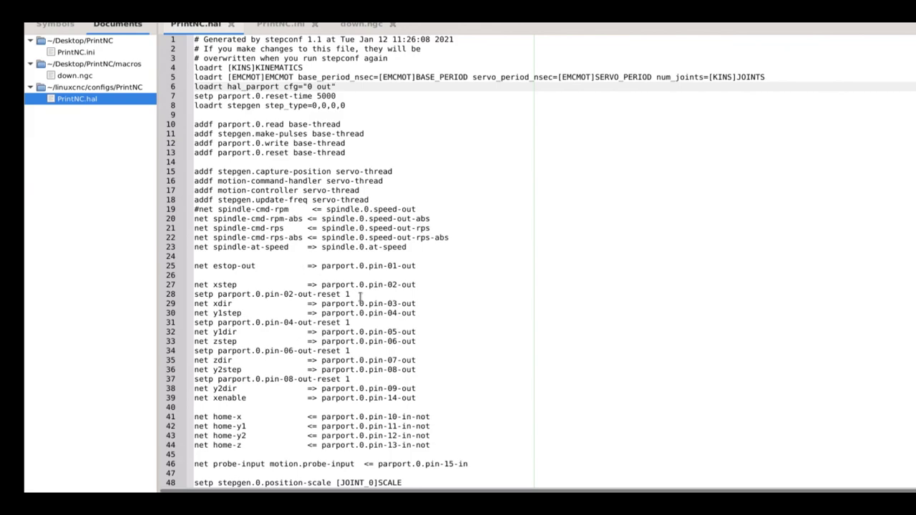
# Step: Scroll down PrintNC.hal and highlight the parallel-port output pin lines
pyautogui.scroll(-3, 360, 297)
pyautogui.scroll(-1, 408, 158)
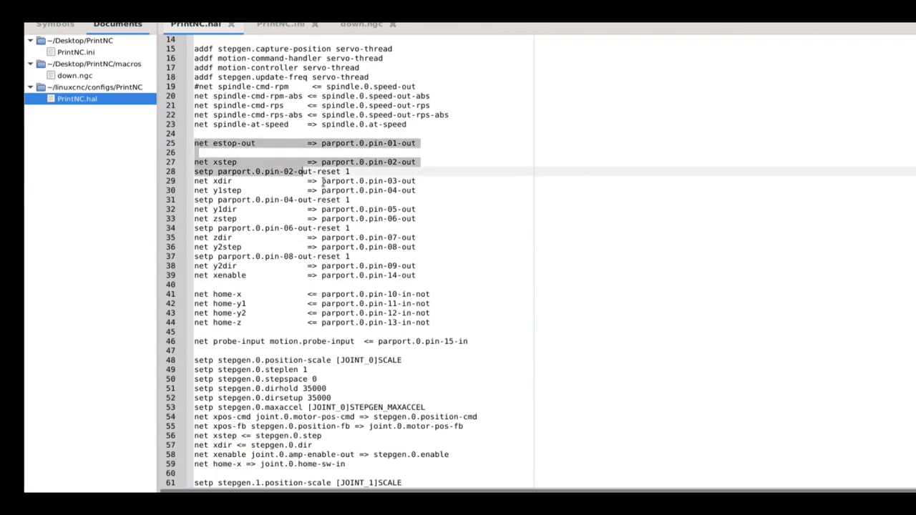
pyautogui.moveTo(202, 152); pyautogui.dragTo(440, 280)
pyautogui.click(371, 237)
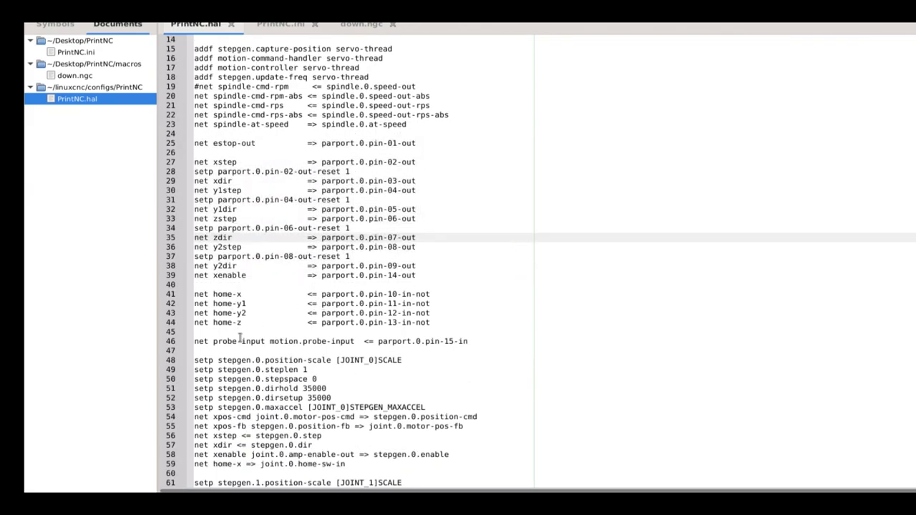
# Step: Highlight parport.0.pin-15-in on the net probe-input line (line 46)
pyautogui.moveTo(194, 341); pyautogui.dragTo(290, 345)
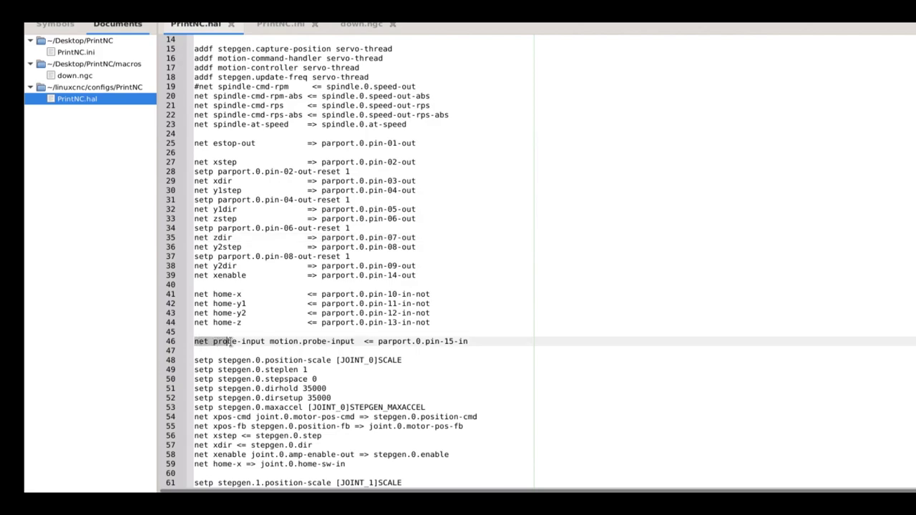
pyautogui.click(329, 347)
pyautogui.moveTo(378, 342); pyautogui.dragTo(470, 342)
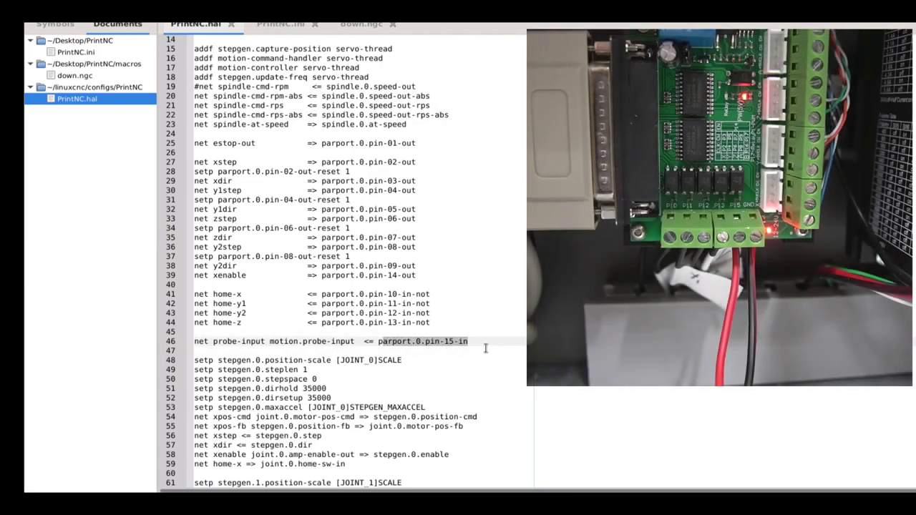
pyautogui.click(512, 341)
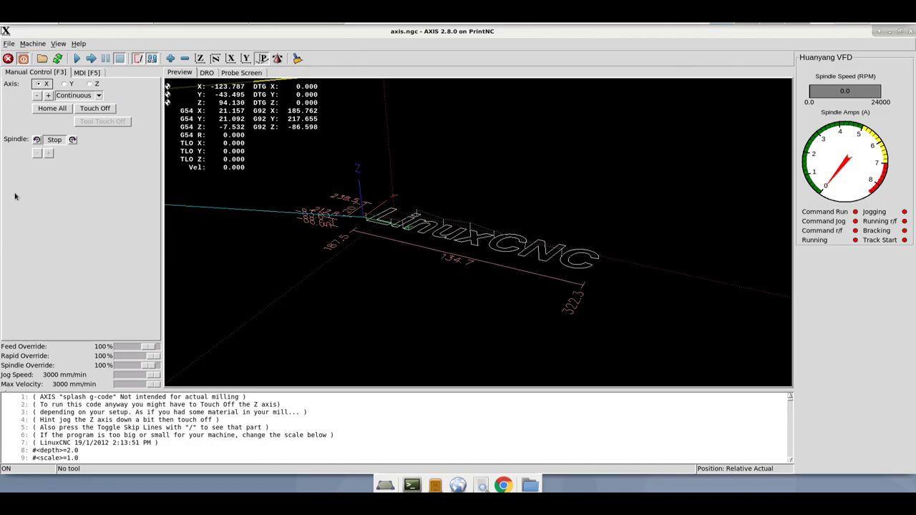
# Step: Switch AXIS from the 3-D preview to the Probe Screen tab
pyautogui.click(247, 73)
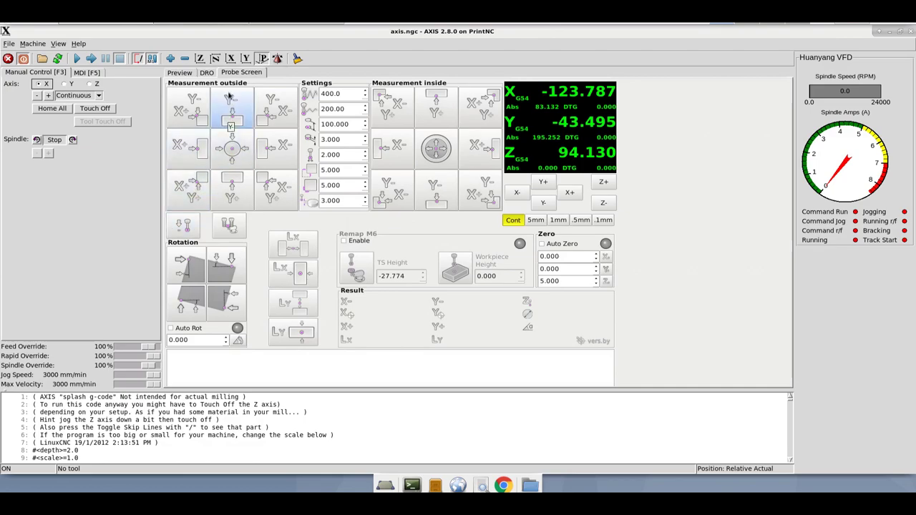
# Step: Open down.ngc in Geany from File Manager's PrintNC macros folder
pyautogui.click(201, 26)
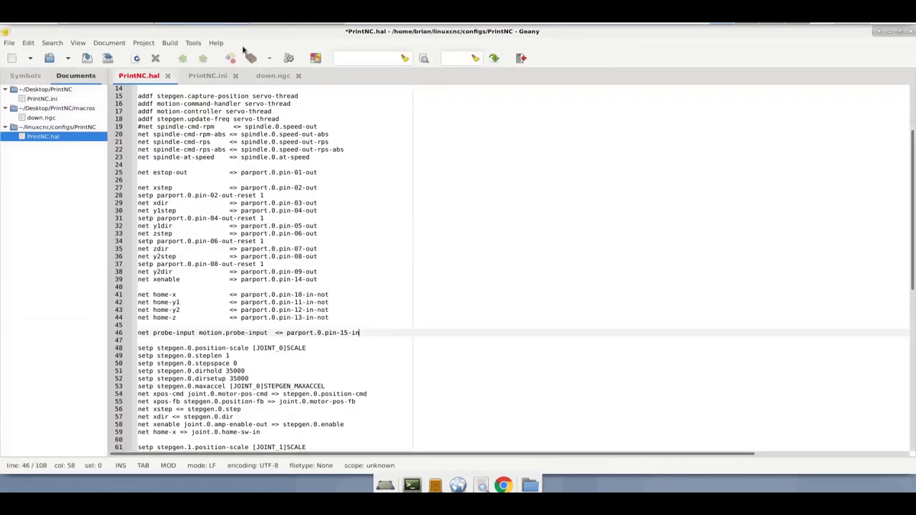
pyautogui.click(272, 76)
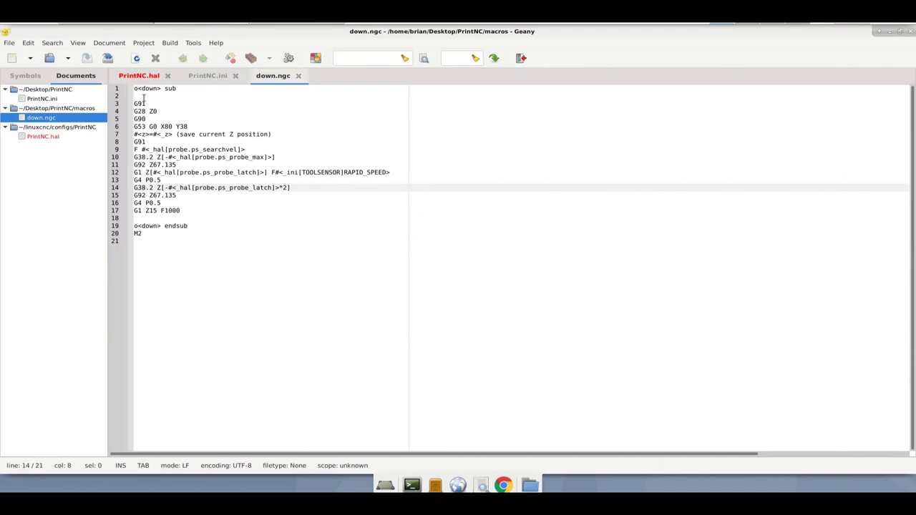
pyautogui.click(276, 25)
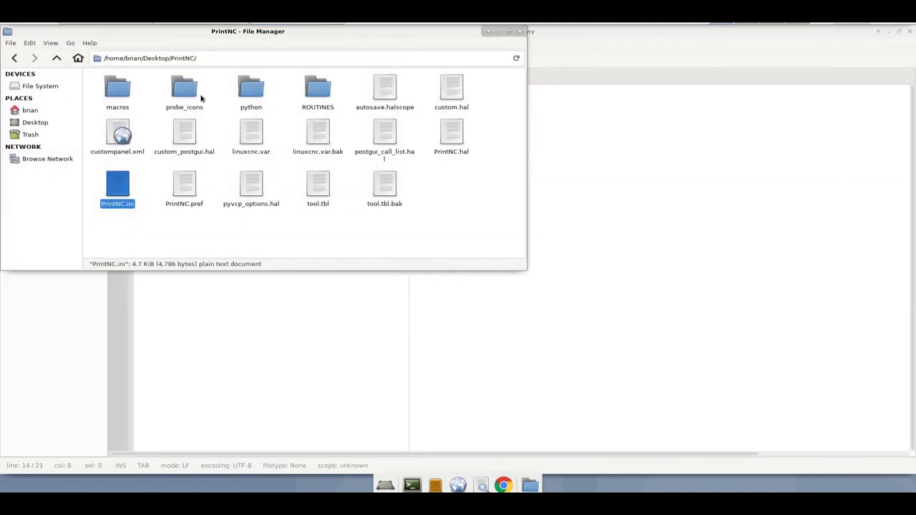
pyautogui.doubleClick(119, 91)
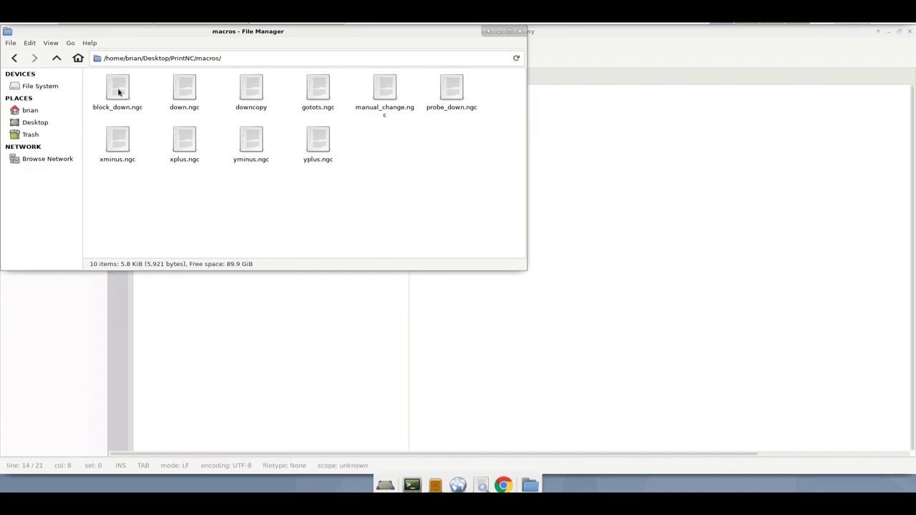
pyautogui.click(184, 89)
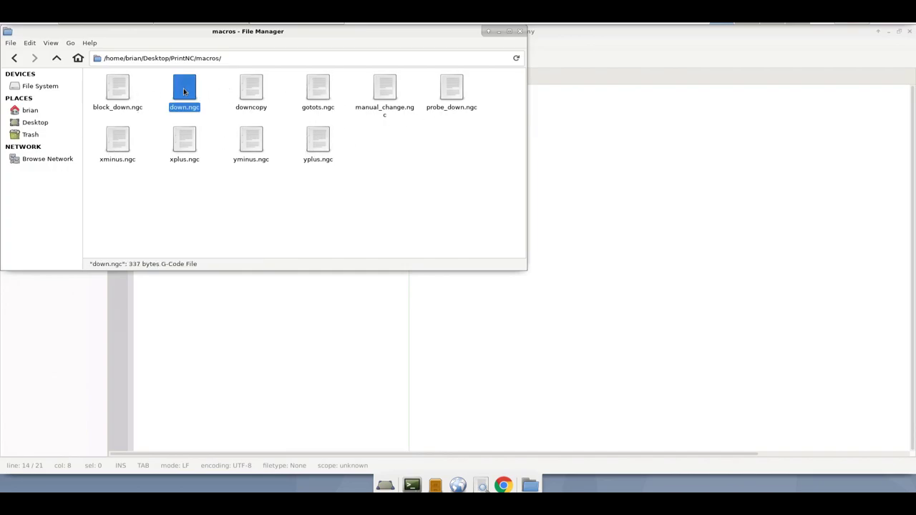
pyautogui.doubleClick(184, 90)
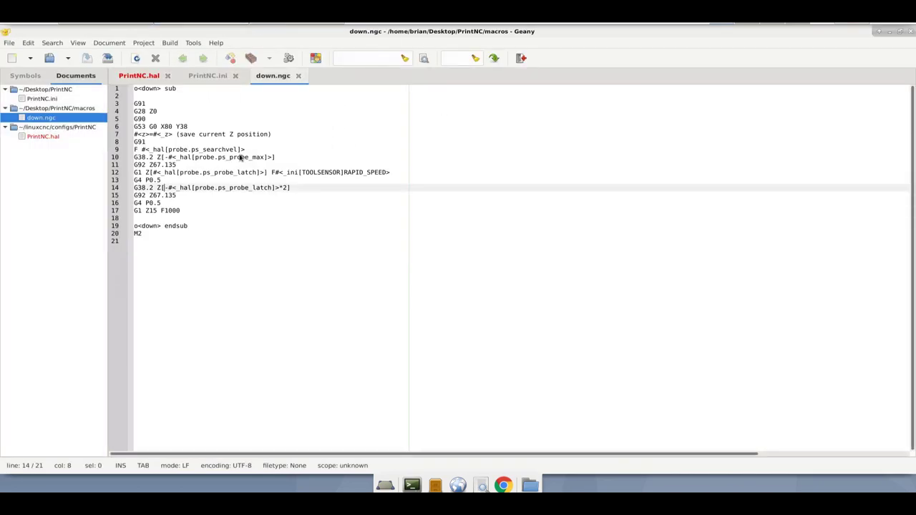
# Step: Highlight the whole down.ngc probing macro, then switch back to LinuxCNC AXIS
pyautogui.moveTo(141, 91); pyautogui.dragTo(224, 241)
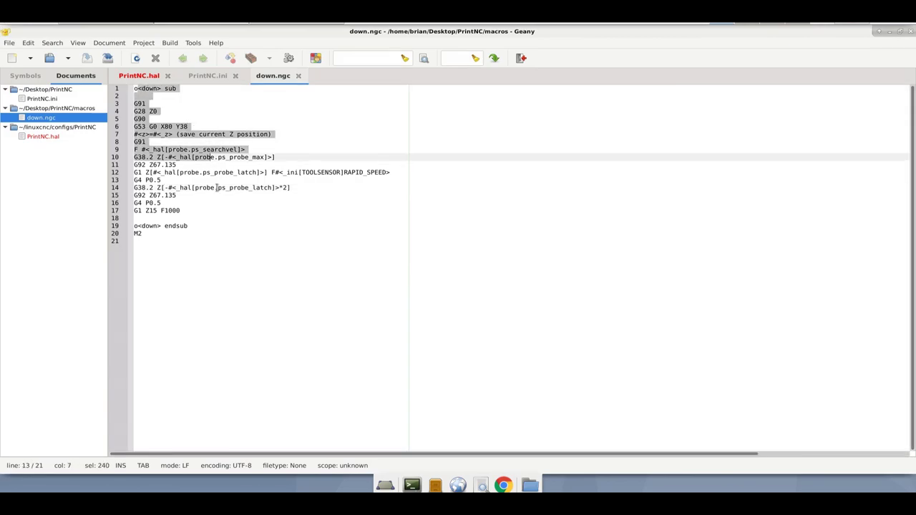
pyautogui.click(225, 231)
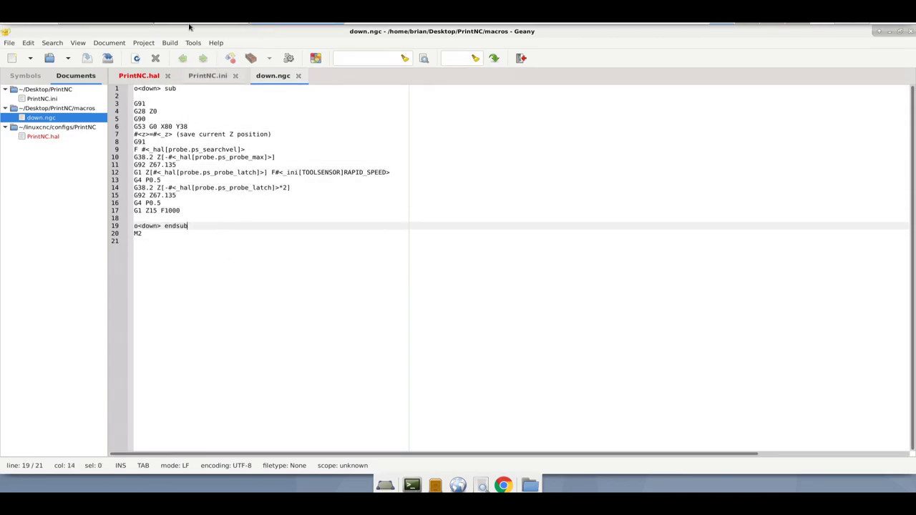
pyautogui.hotkey('alt', 'Tab')
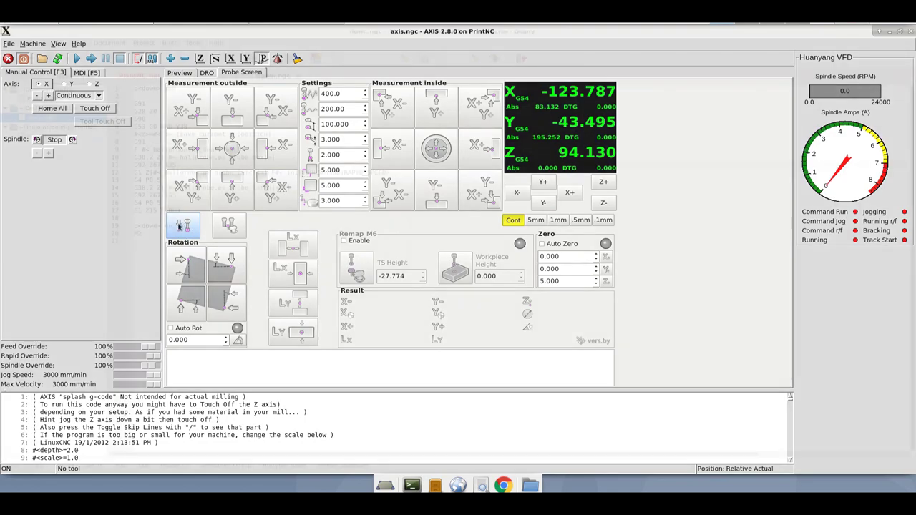
pyautogui.hotkey('alt', 'Tab')
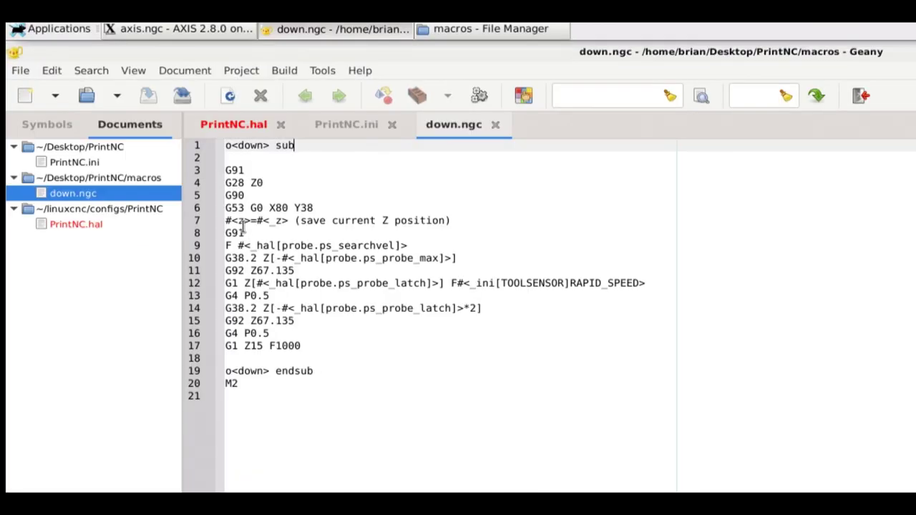
pyautogui.moveTo(235, 183); pyautogui.dragTo(275, 181)
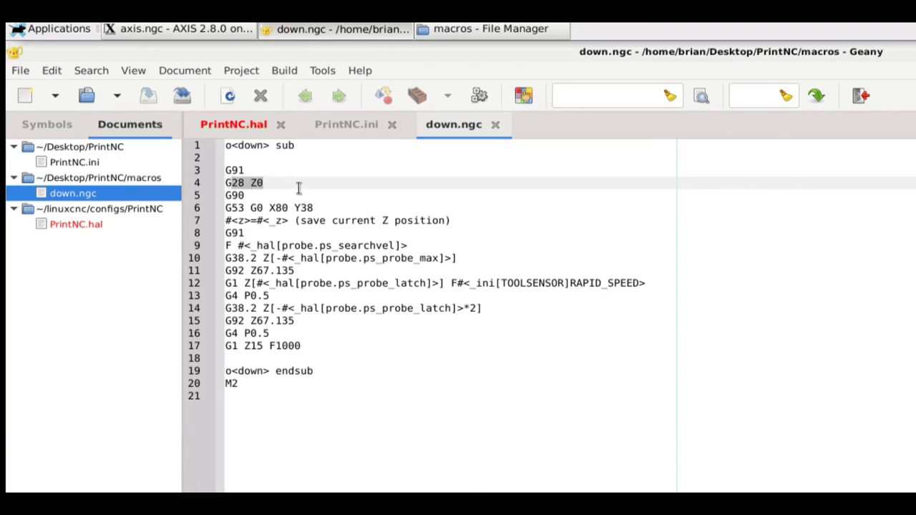
pyautogui.click(300, 187)
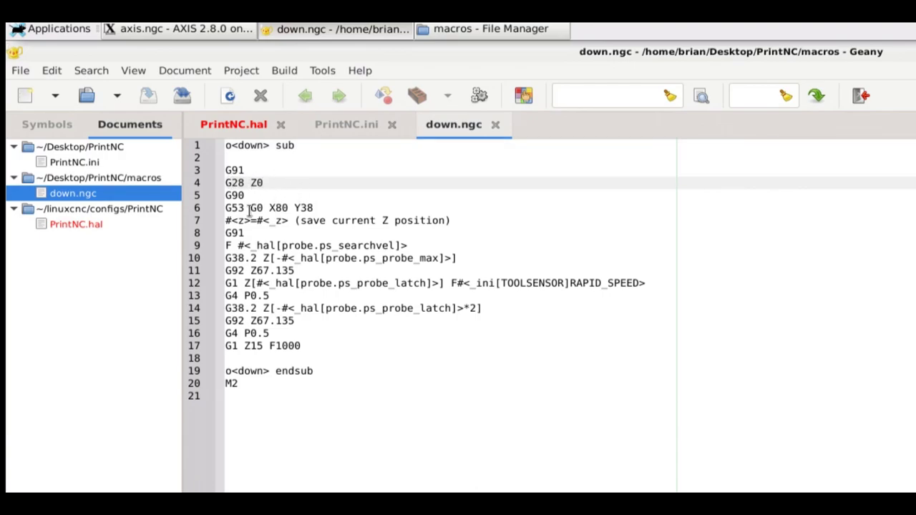
pyautogui.moveTo(226, 208); pyautogui.dragTo(315, 209)
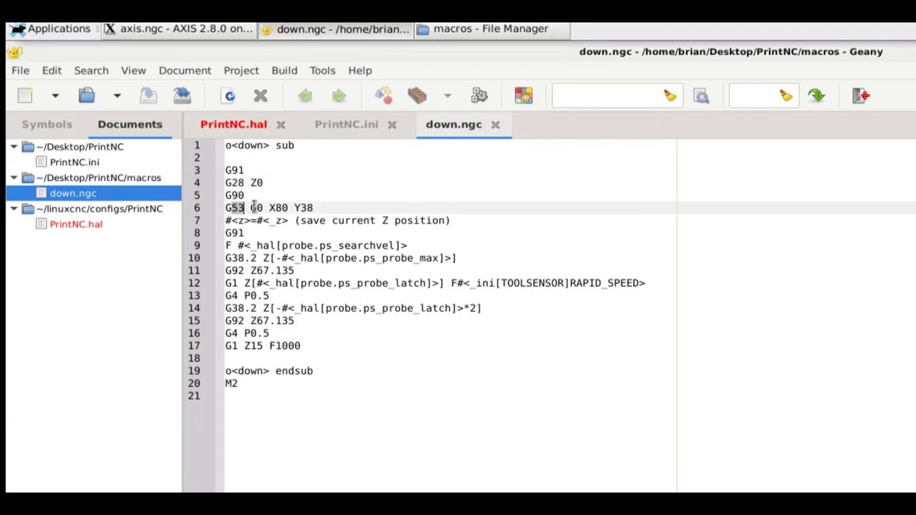
pyautogui.click(304, 209)
pyautogui.click(286, 211)
pyautogui.click(314, 210)
pyautogui.moveTo(268, 207); pyautogui.dragTo(327, 204)
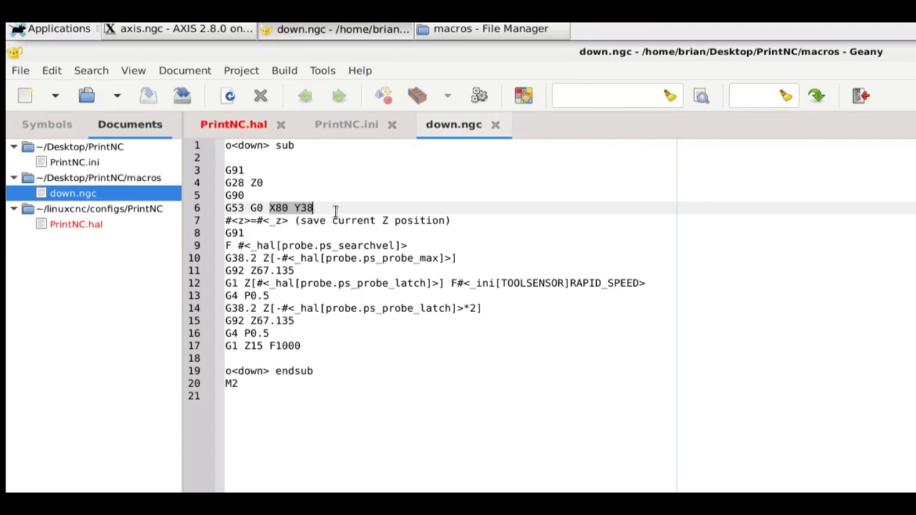
pyautogui.click(308, 207)
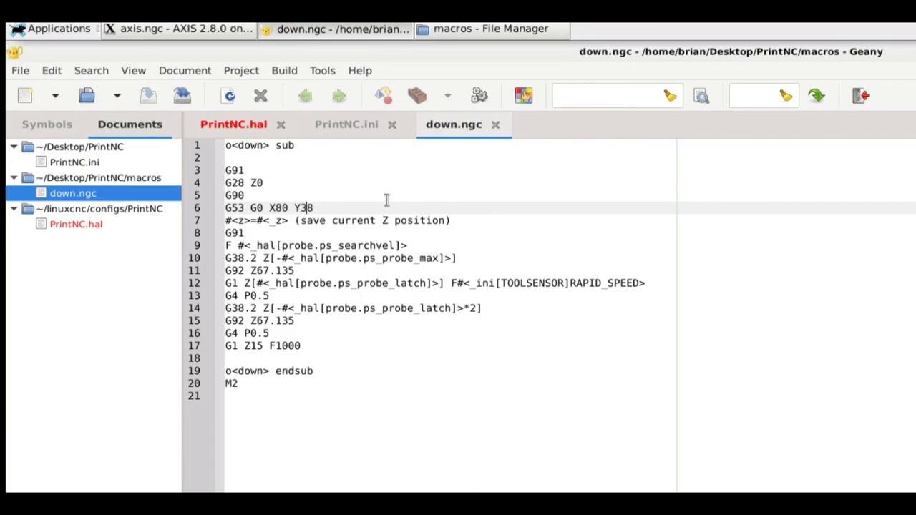
pyautogui.click(237, 259)
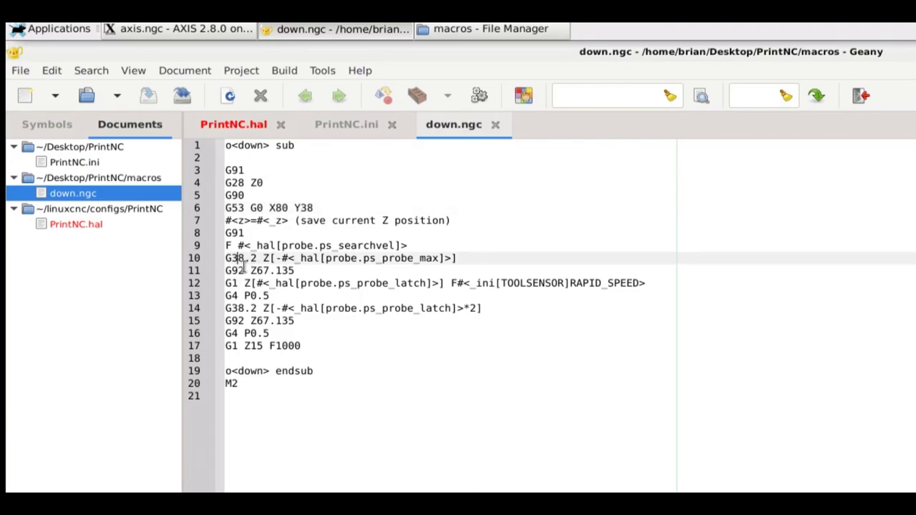
pyautogui.moveTo(225, 259); pyautogui.dragTo(263, 262)
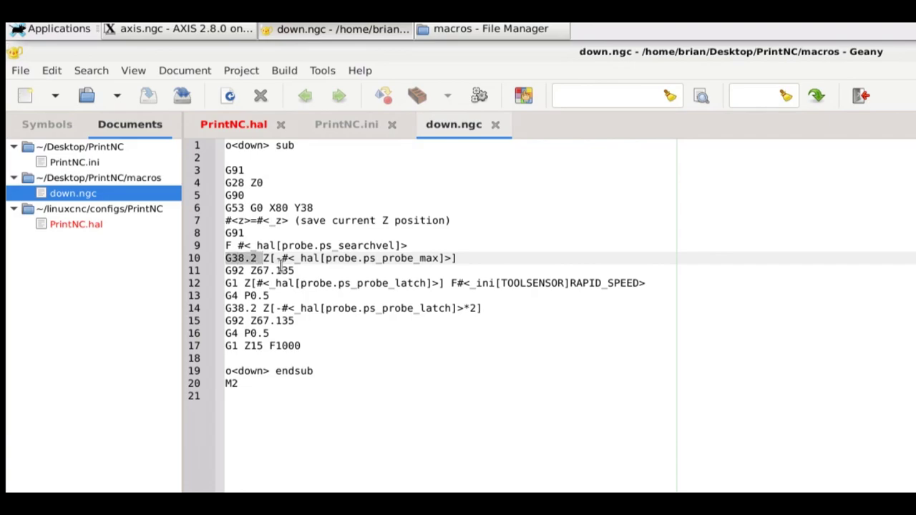
pyautogui.click(269, 259)
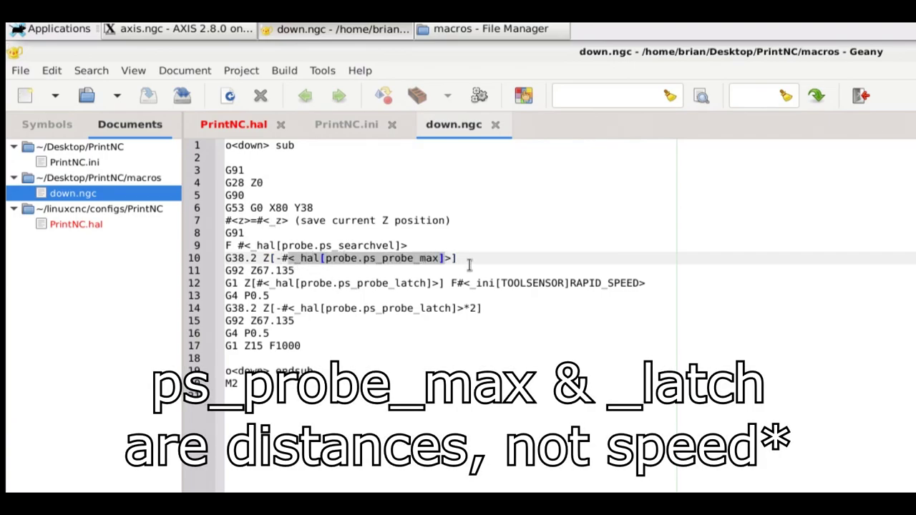
pyautogui.hotkey('alt', 'Tab')
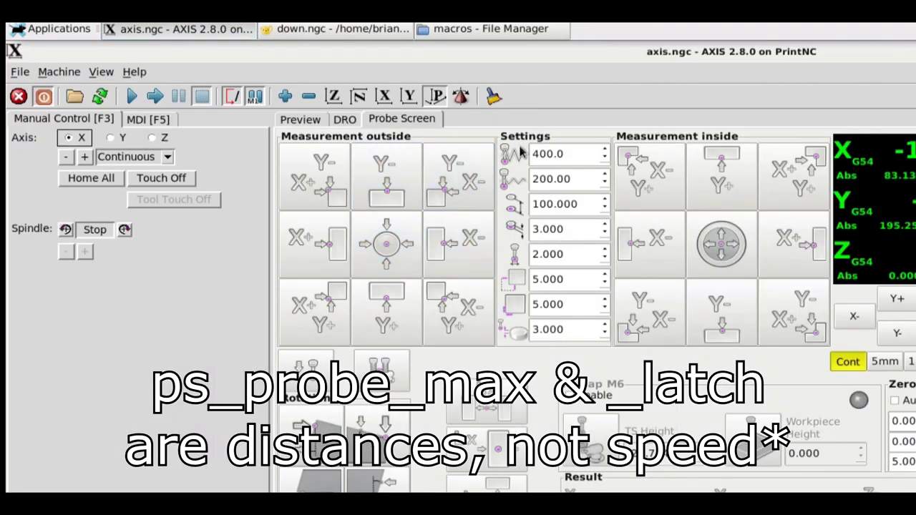
pyautogui.click(373, 28)
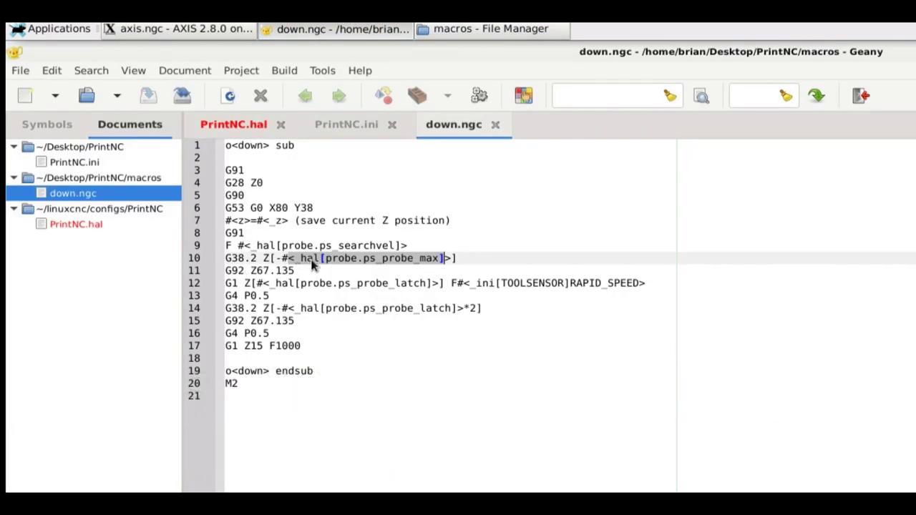
pyautogui.moveTo(232, 258); pyautogui.dragTo(246, 257)
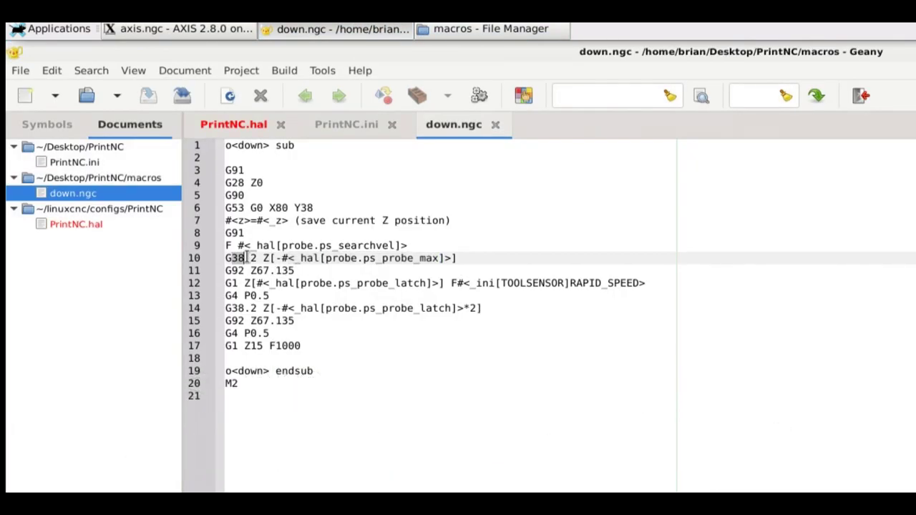
pyautogui.click(233, 270)
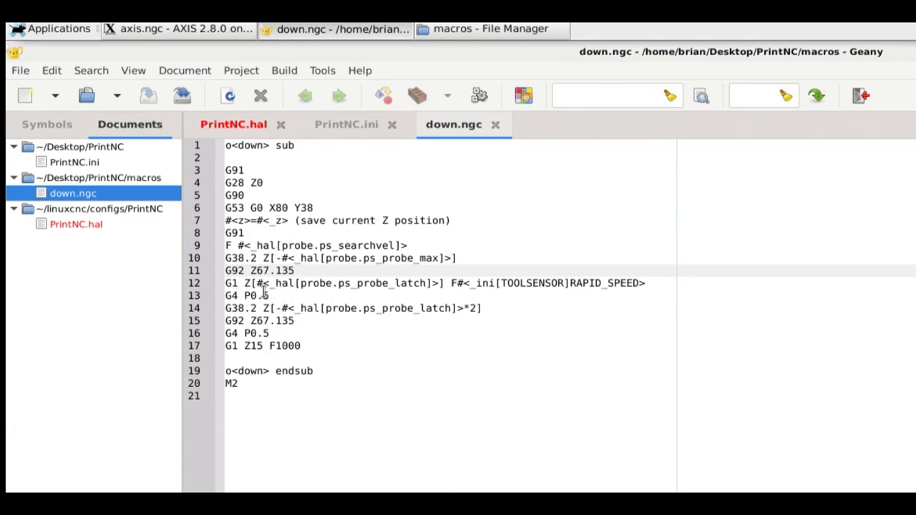
pyautogui.click(250, 284)
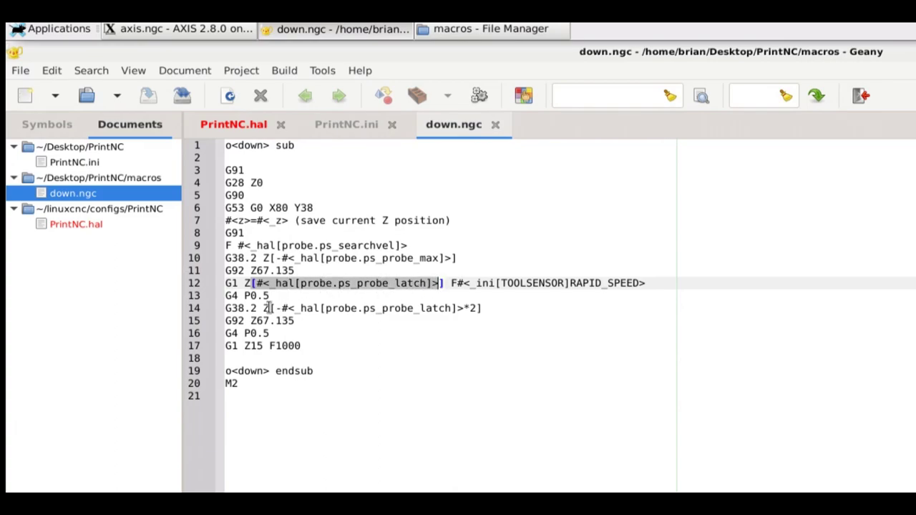
pyautogui.click(247, 296)
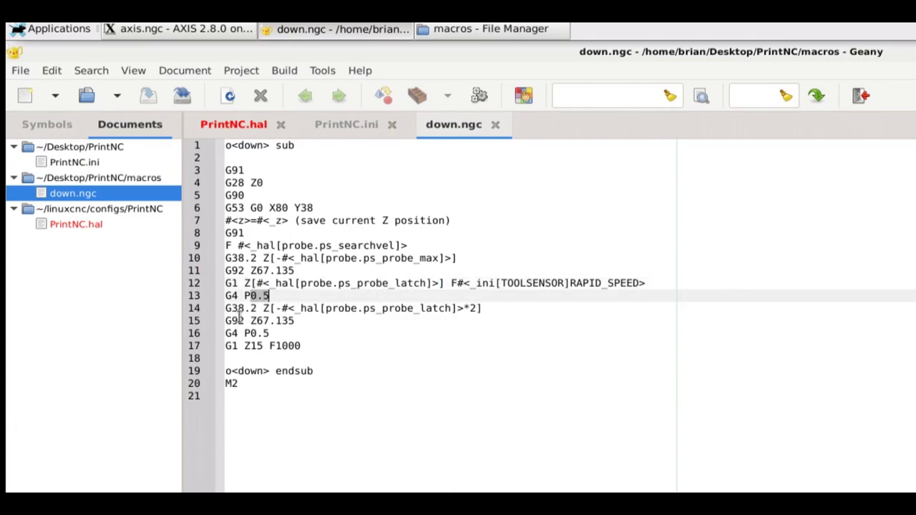
pyautogui.moveTo(231, 308); pyautogui.dragTo(246, 309)
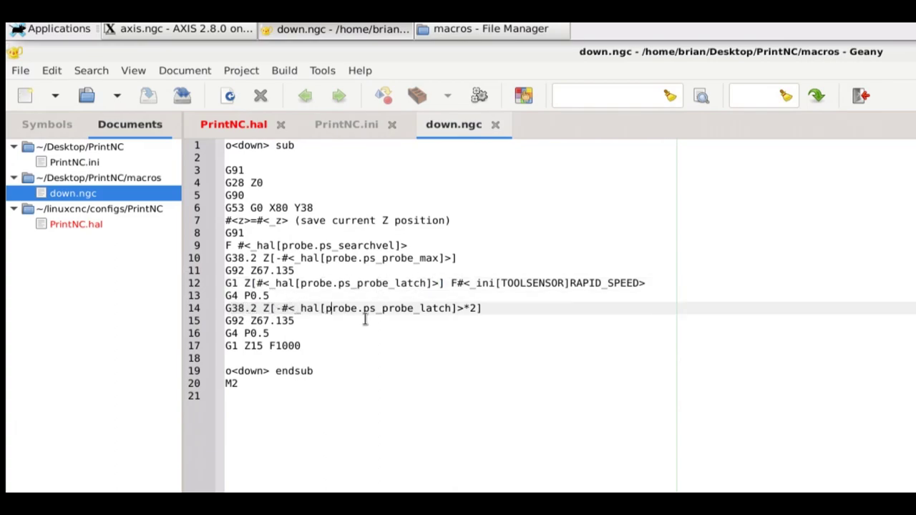
pyautogui.moveTo(358, 309); pyautogui.dragTo(458, 308)
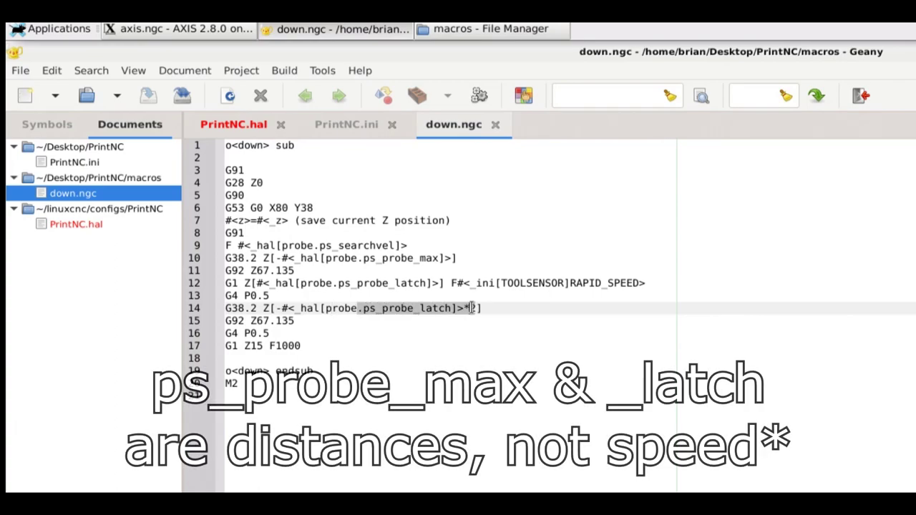
pyautogui.click(281, 309)
pyautogui.moveTo(226, 320); pyautogui.dragTo(272, 320)
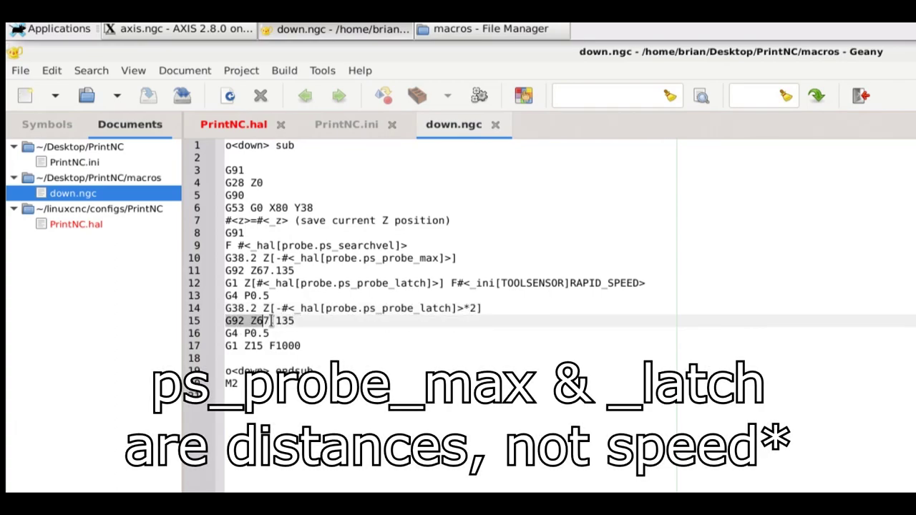
pyautogui.click(243, 271)
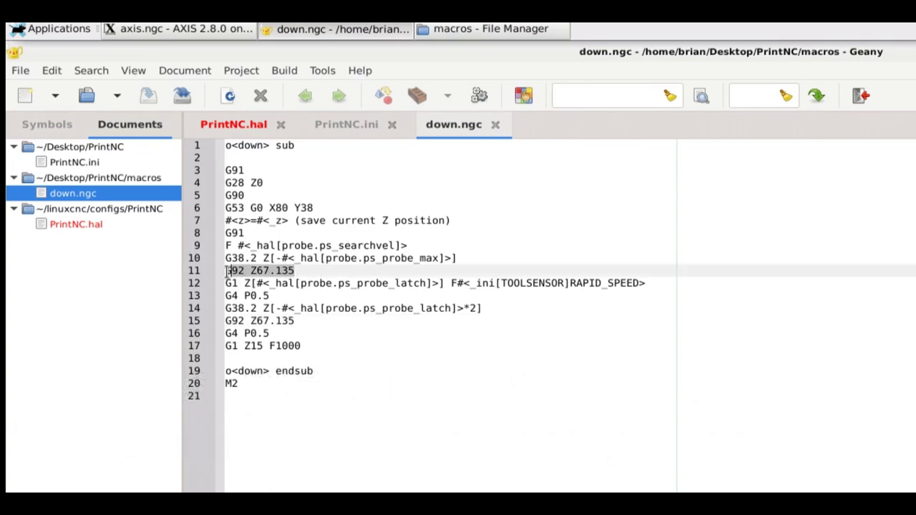
pyautogui.click(252, 324)
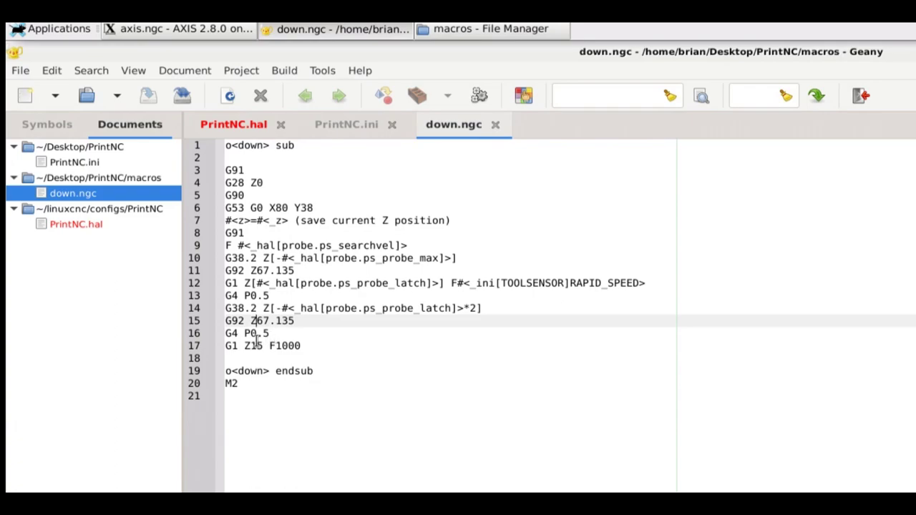
pyautogui.moveTo(250, 333)
pyautogui.mouseDown()
pyautogui.moveTo(277, 332)
pyautogui.moveTo(265, 346)
pyautogui.mouseUp()
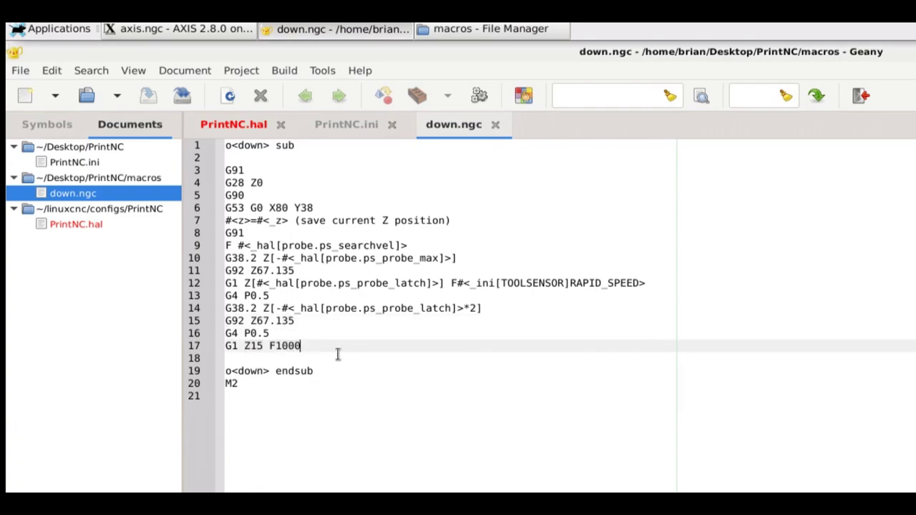